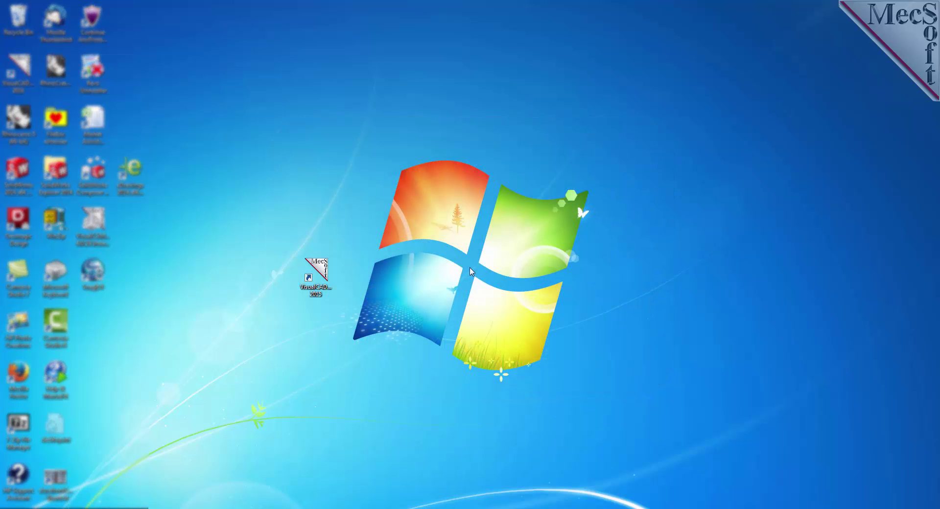
Step: Launch VisualCAD 2015 from its desktop icon, bringing up the Dongle Not Found notice
double_click(323, 291)
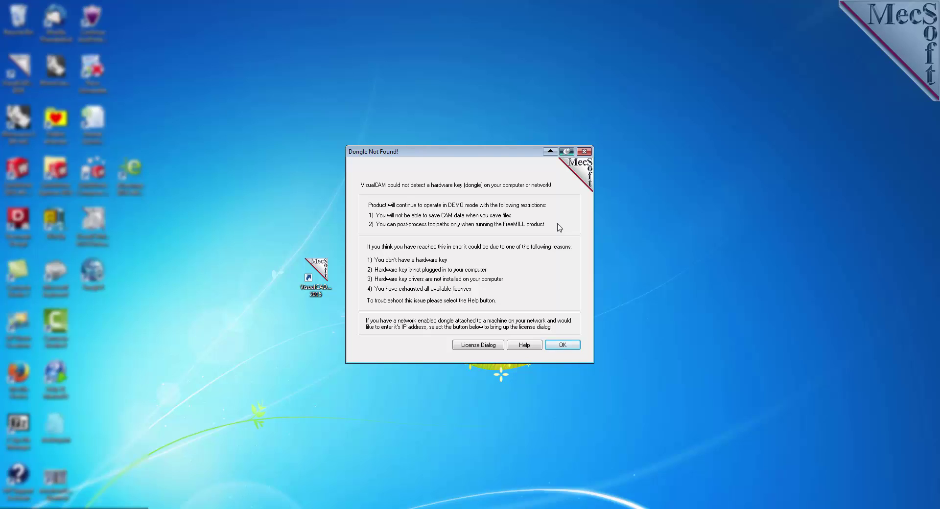
Step: Accept demo mode and start FreeMILL after previewing the MILL, TURN, NEST and ART options
click(563, 345)
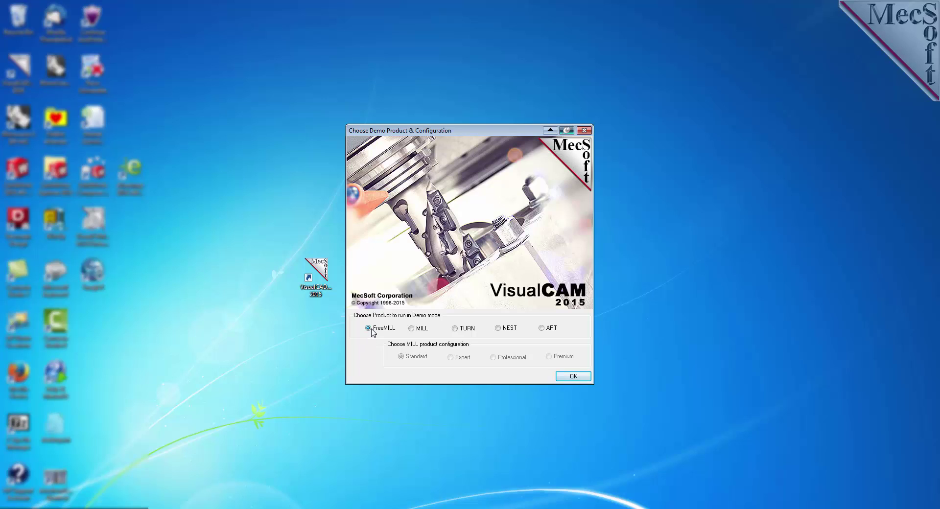
click(412, 329)
click(462, 328)
click(507, 329)
click(541, 328)
click(574, 376)
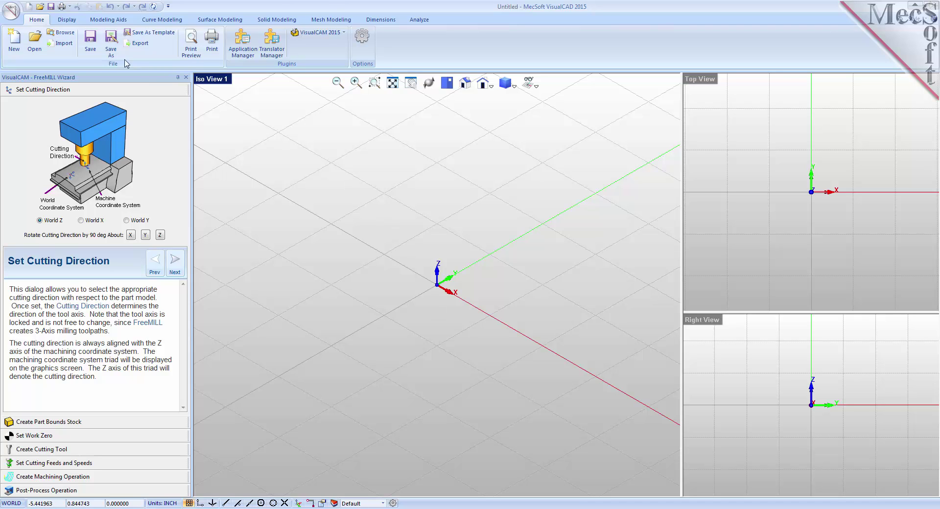
click(161, 21)
click(205, 20)
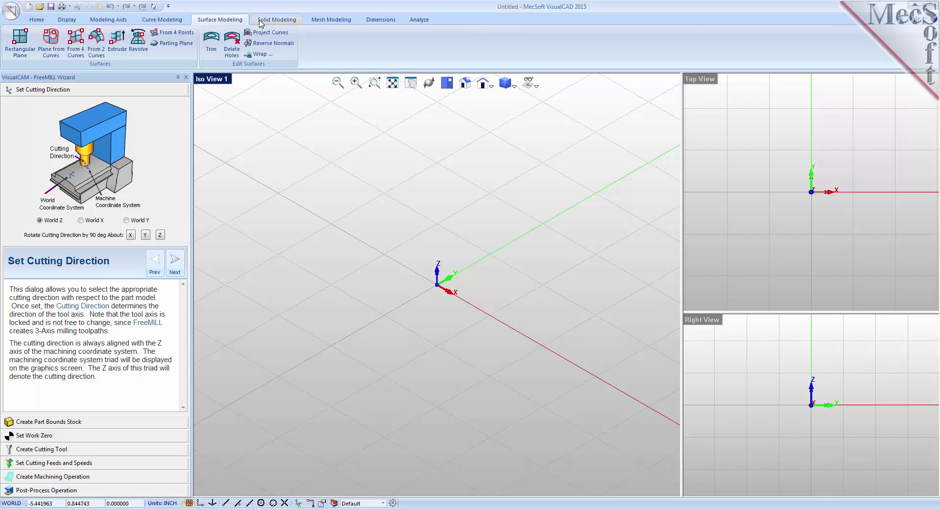
click(275, 21)
click(320, 21)
click(377, 20)
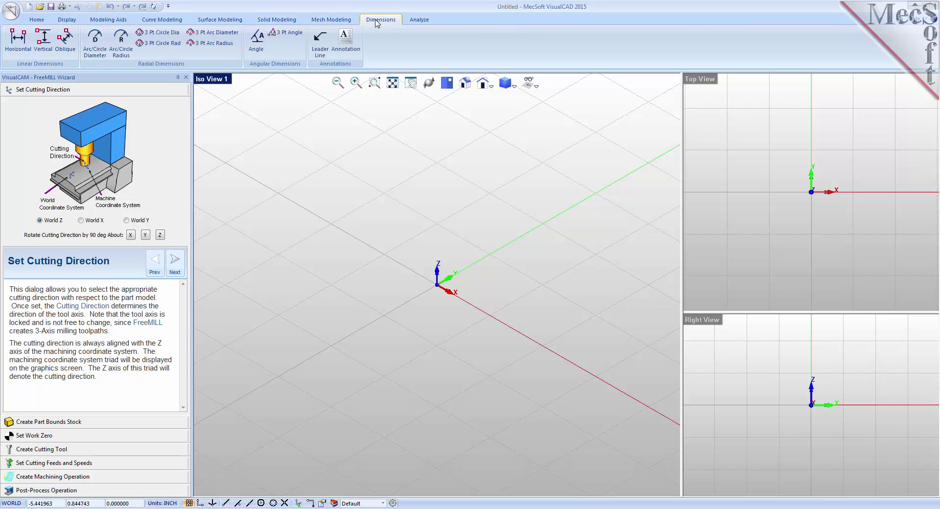
click(38, 21)
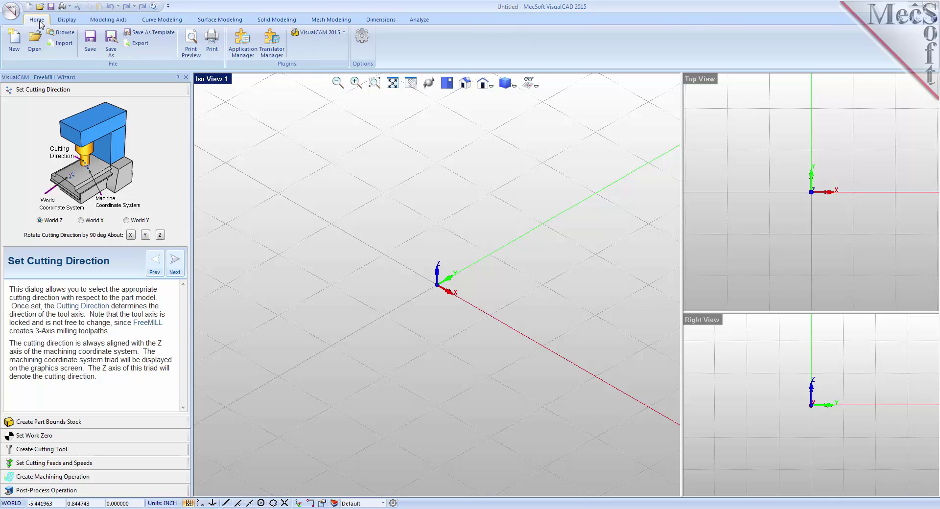
Step: Open the STEP file Cap2.stp, discarding the untitled document without saving
click(12, 11)
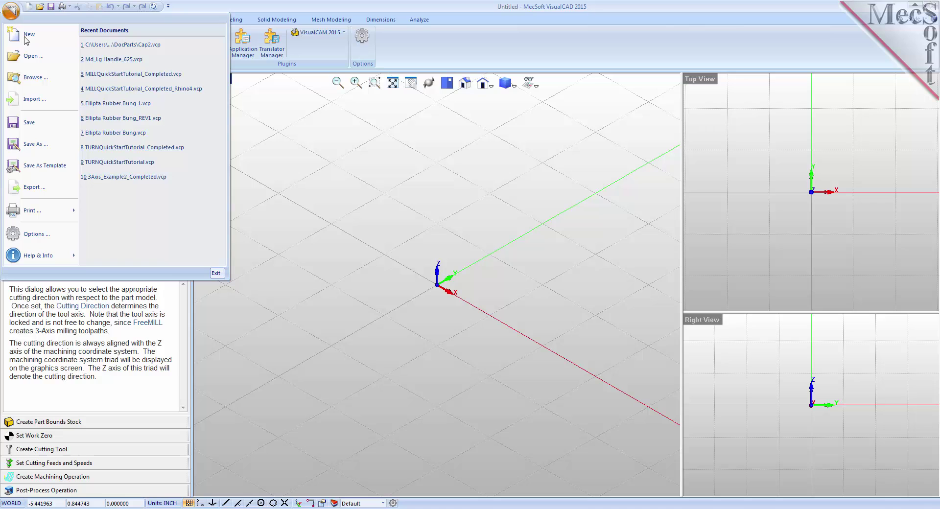
click(44, 57)
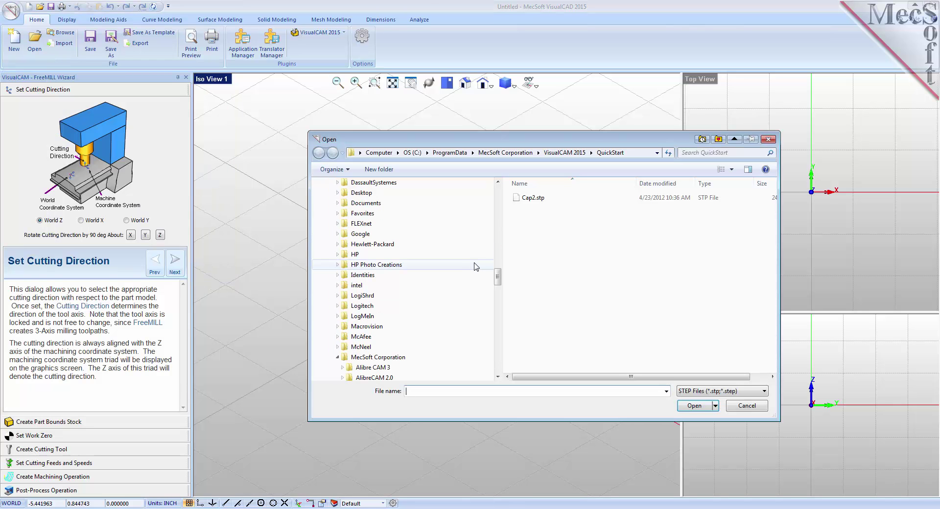
click(737, 394)
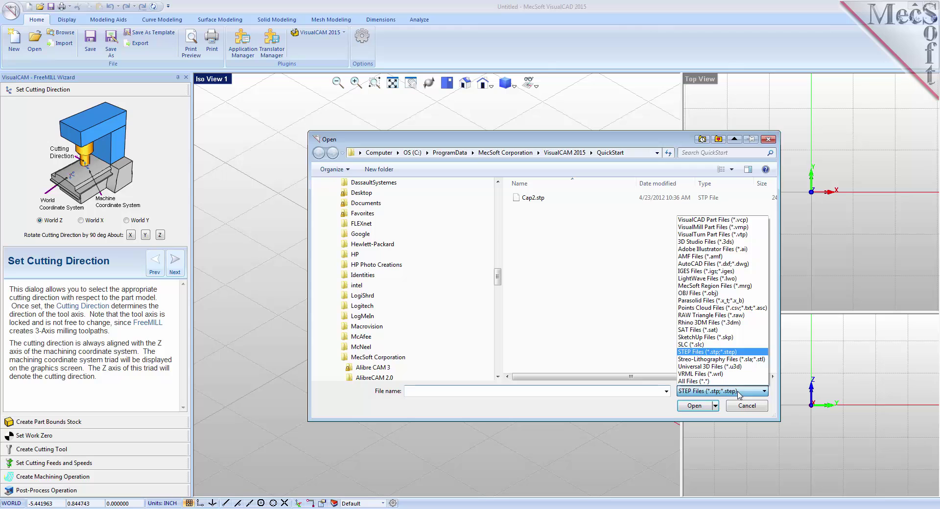
click(705, 356)
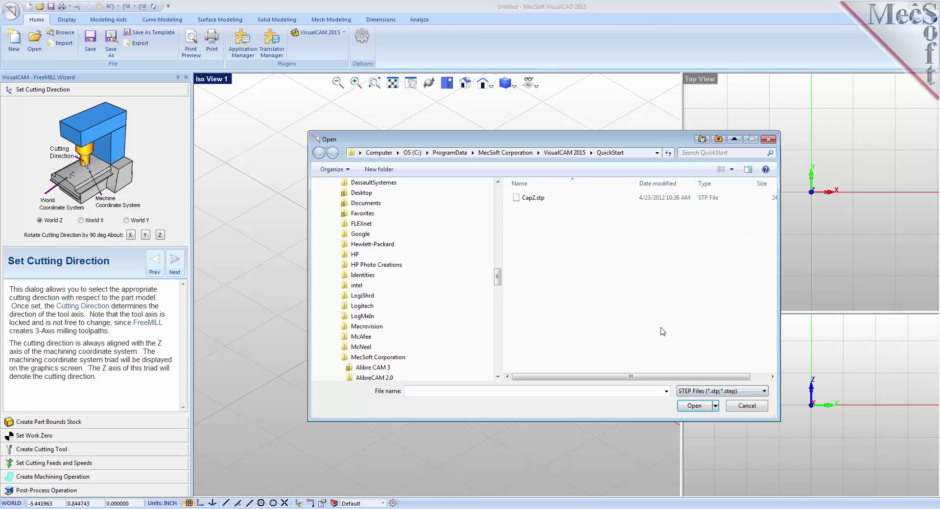
click(526, 198)
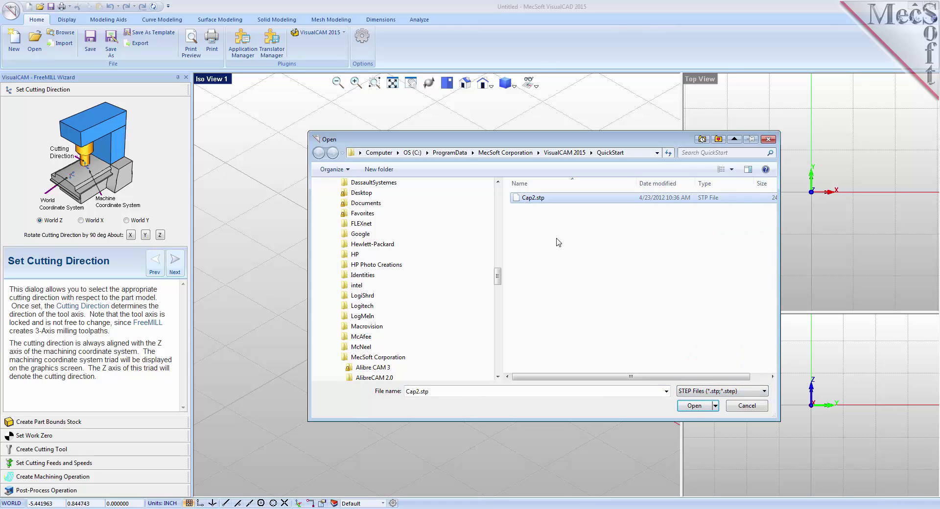
click(694, 406)
click(502, 281)
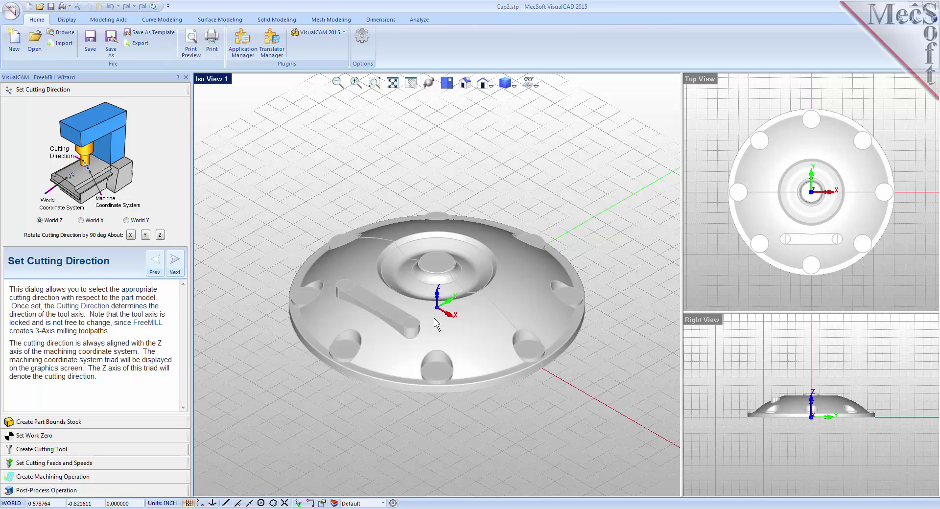
click(126, 220)
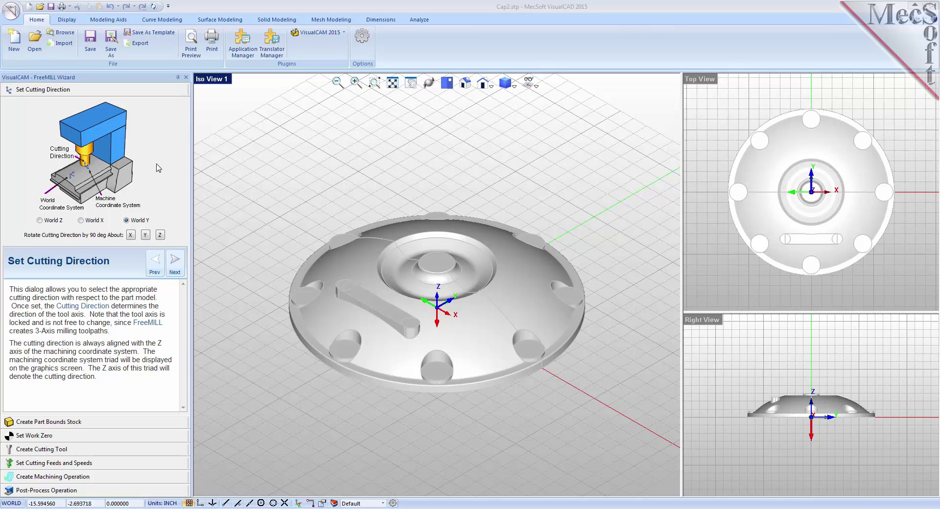
click(39, 220)
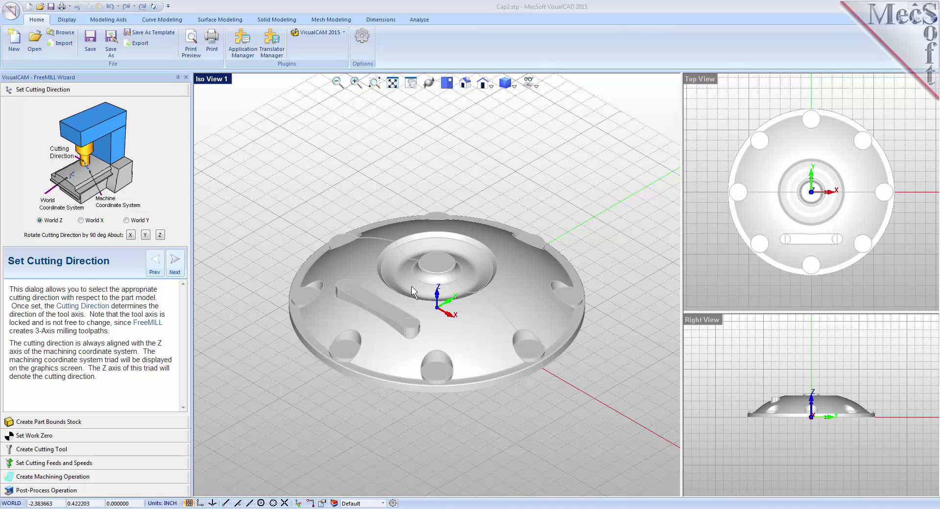
Step: Create a part-bounds stock box around Cap2 with X, Y and Z+ offsets of 0
click(66, 423)
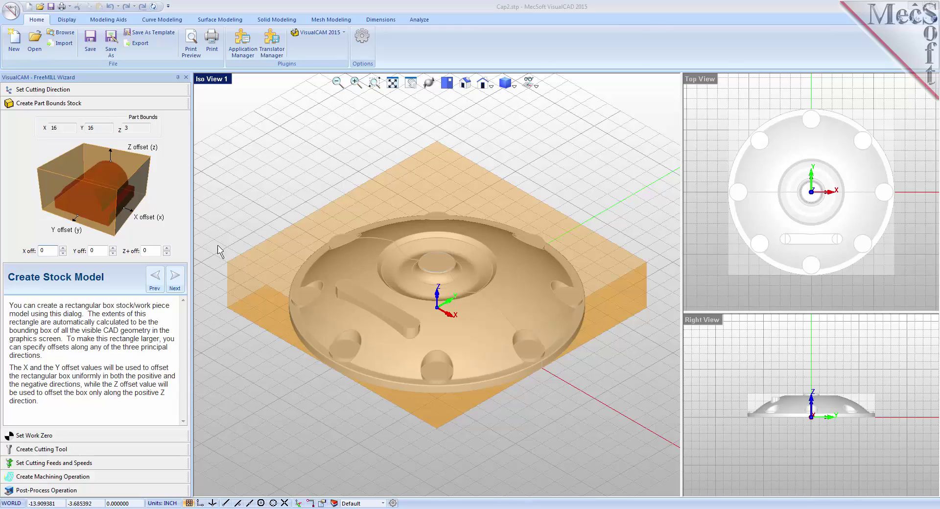
right_drag(415, 328, 443, 334)
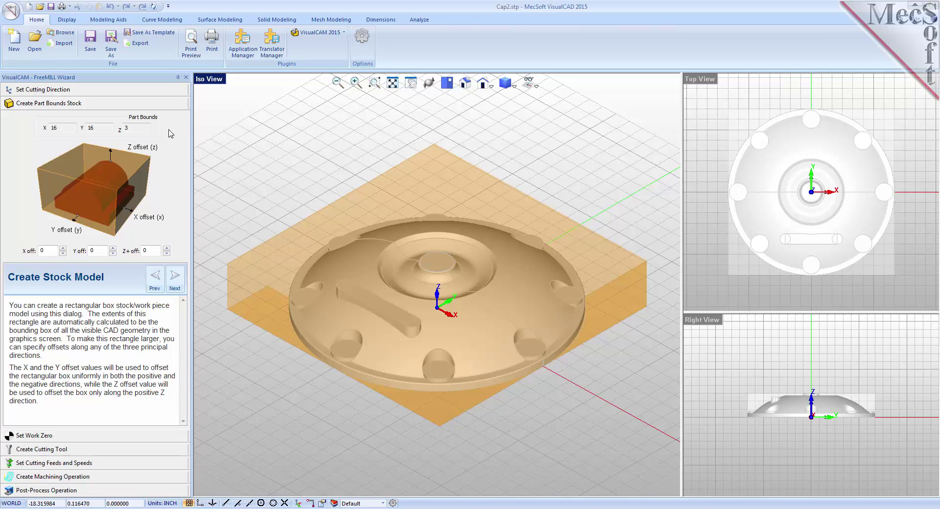
click(53, 252)
click(93, 252)
click(156, 250)
click(70, 437)
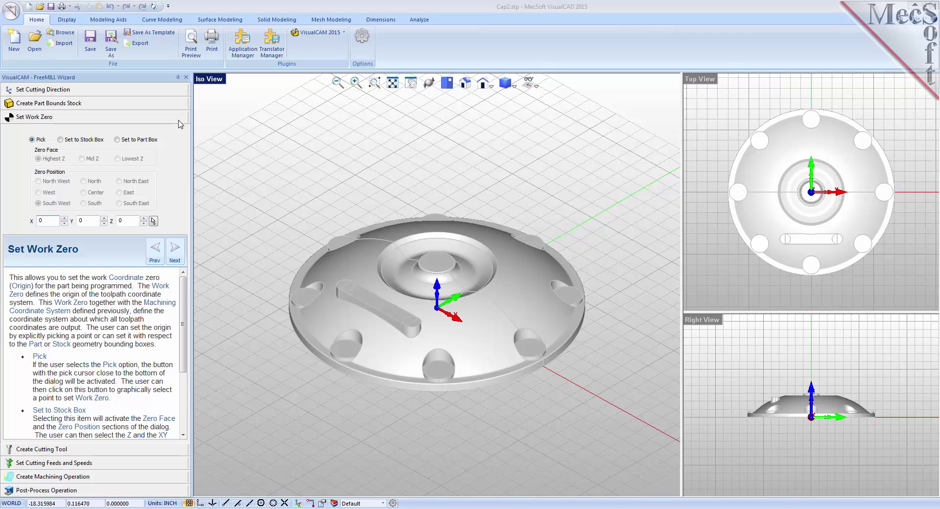
Step: Set work zero to the stock box's highest-Z north-west corner
click(60, 139)
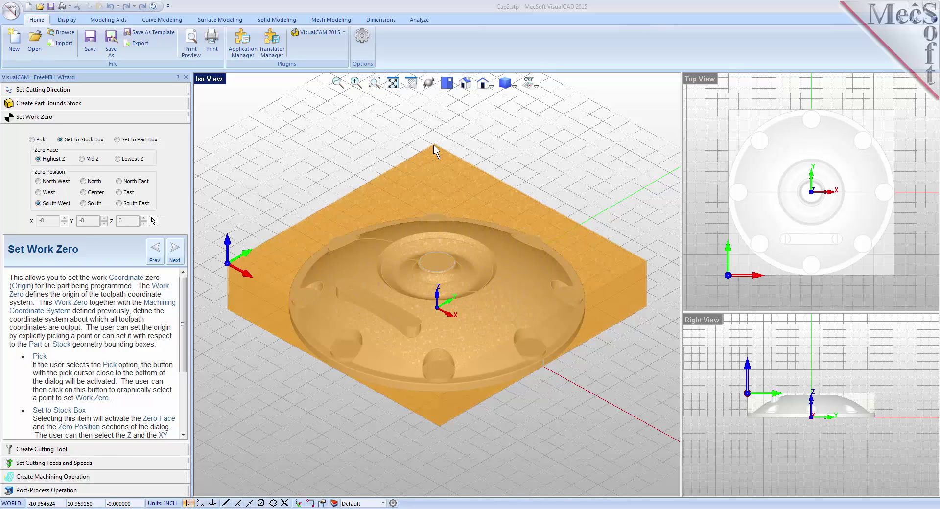
click(38, 181)
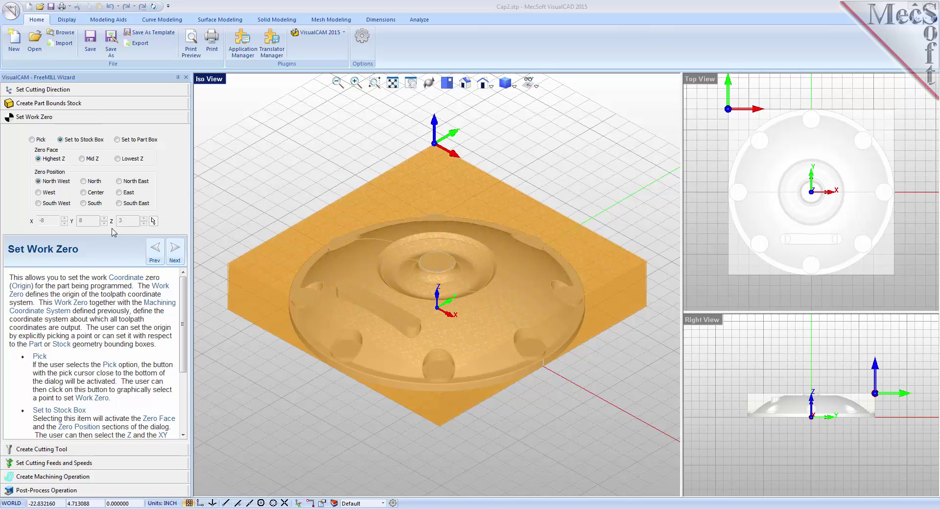
click(88, 453)
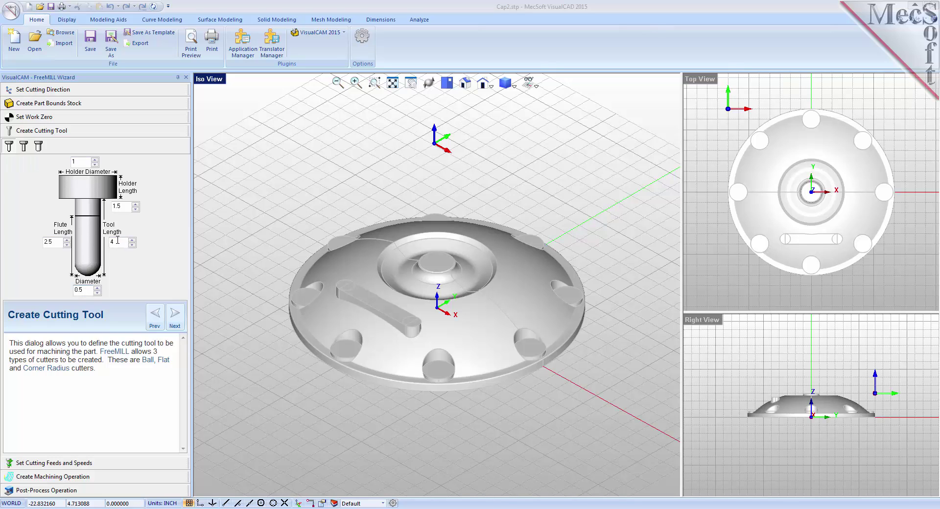
Step: Keep the 0.5 diameter ball mill with 2.5 flute length and 4 tool length
click(121, 206)
click(89, 462)
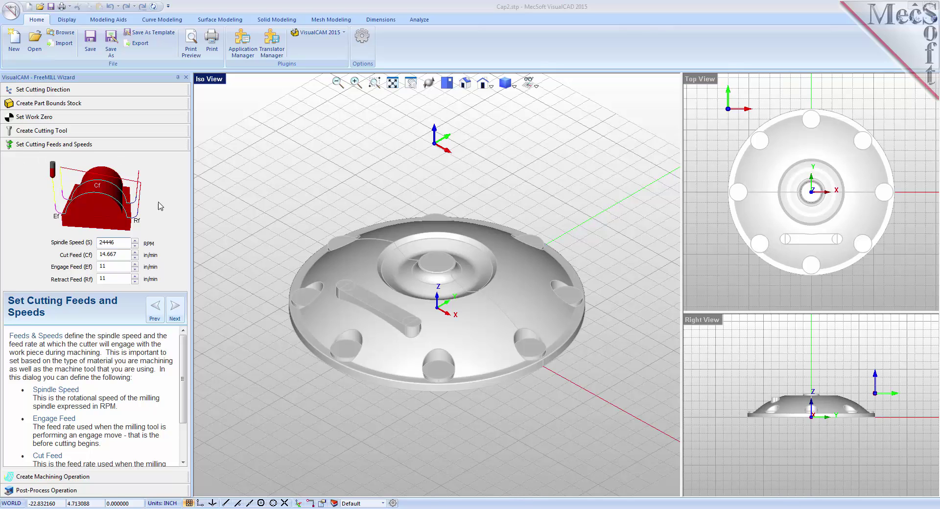
Step: Set spindle speed 18000 RPM, cut feed 15, and engage and retract feeds 12 in/min
double_click(123, 242)
text(18000)
key(Tab)
text(15)
double_click(100, 267)
text(12)
key(Tab)
text(12)
click(89, 477)
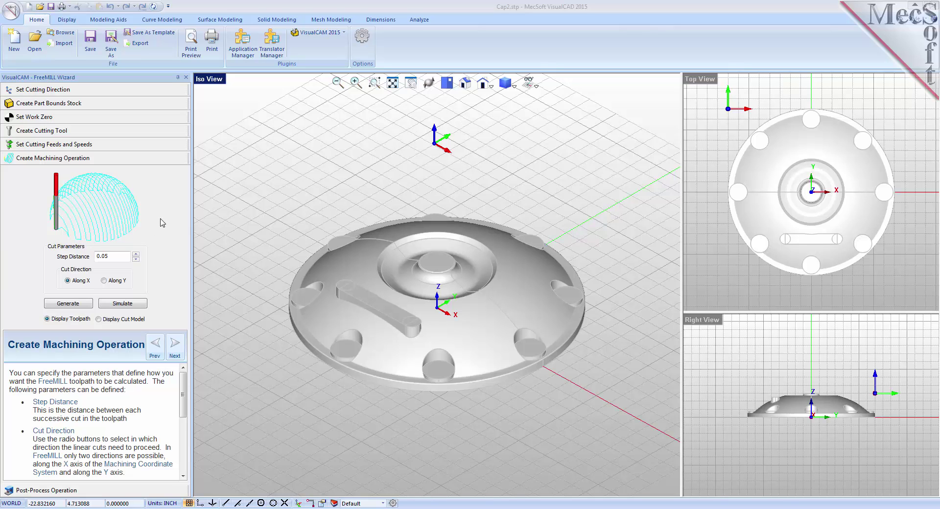
Step: Generate the parallel toolpath with 0.05 step distance cutting along X
click(118, 255)
click(68, 281)
click(80, 305)
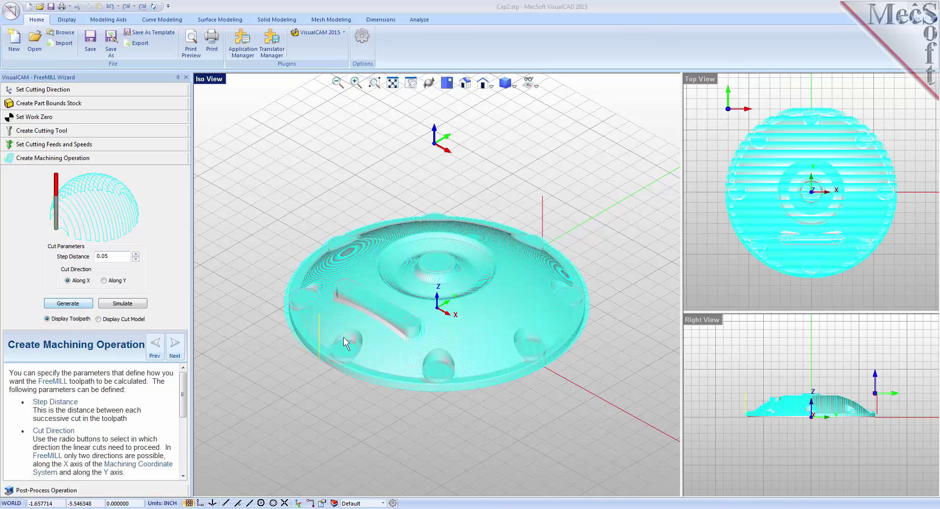
right_drag(473, 302, 510, 361)
scroll(456, 308, up, 5)
scroll(452, 294, down, 5)
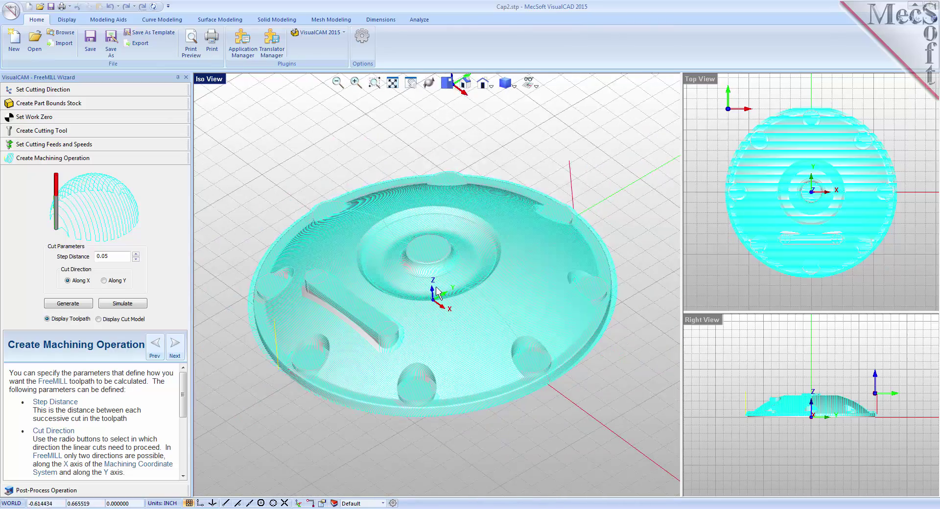
Step: Simulate the toolpath from an isometric view to inspect the machined cap
click(465, 84)
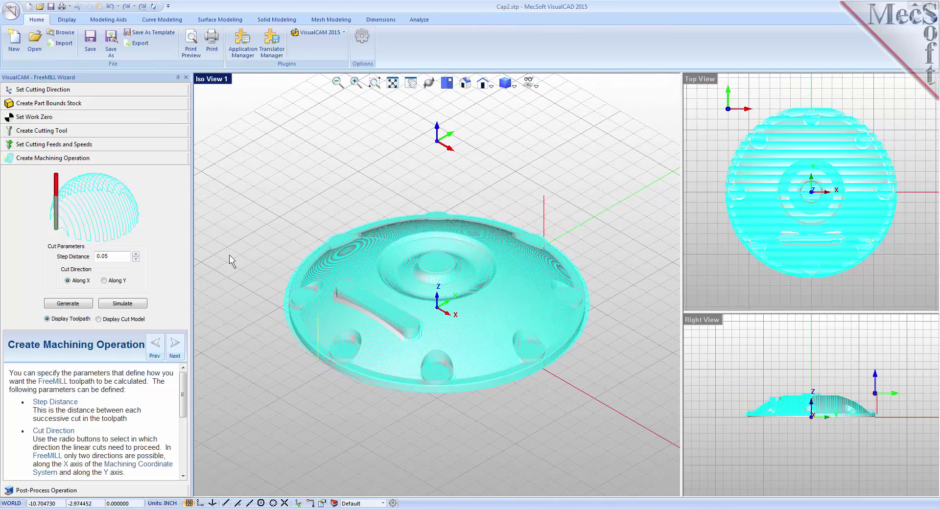
click(124, 304)
mouse_move(433, 222)
right_down()
mouse_move(439, 237)
mouse_move(433, 206)
right_up()
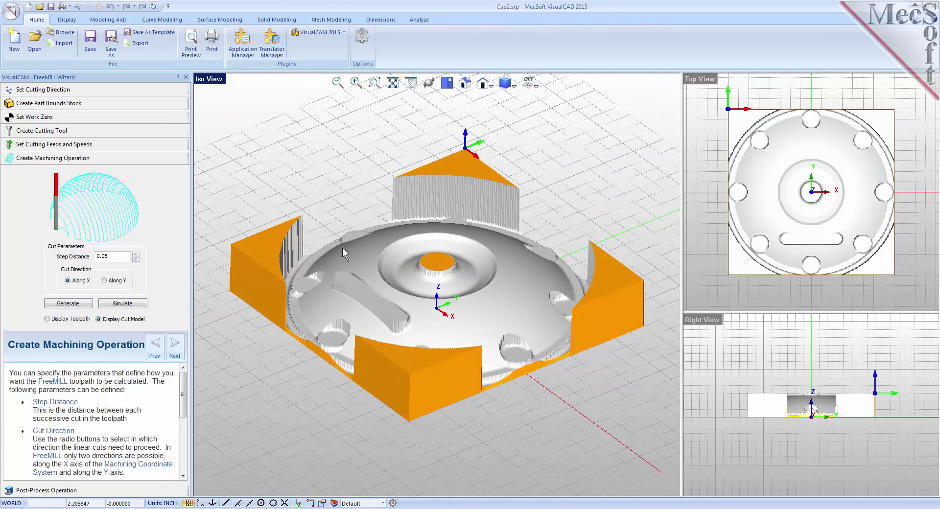
Step: Toggle between cut model and toolpath display, leaving the toolpath shown
click(68, 321)
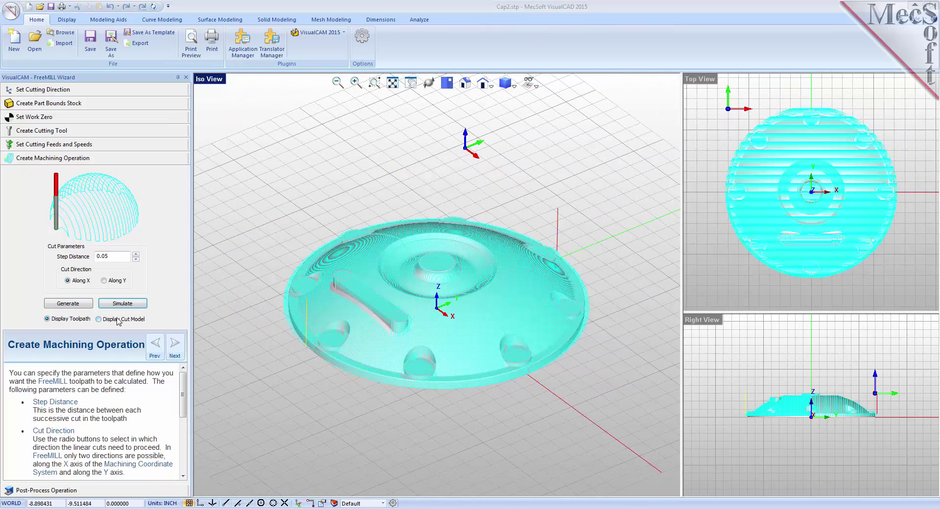
click(118, 319)
click(63, 319)
click(102, 490)
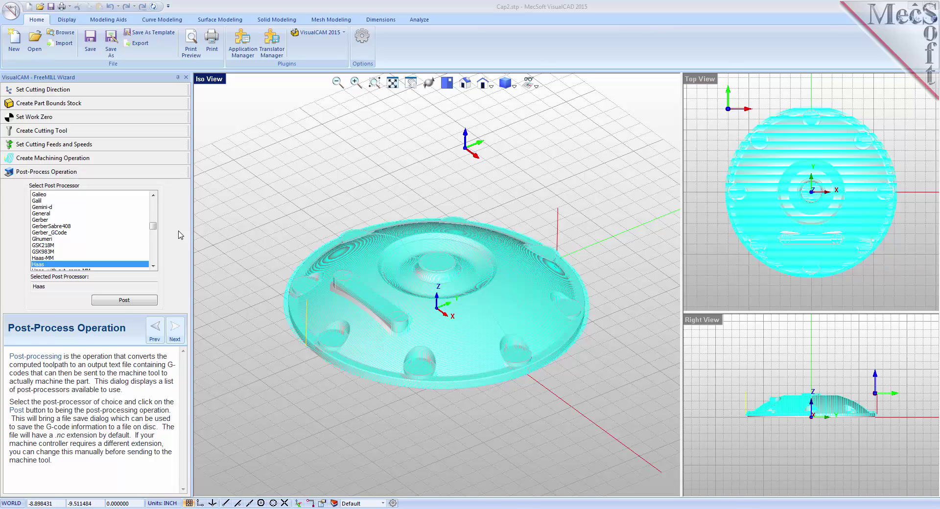
Step: Post the toolpath with the Haas post processor, saving the G-code as cap2.nc
mouse_move(152, 228)
mouse_down()
mouse_move(157, 216)
mouse_move(155, 243)
mouse_move(157, 232)
mouse_up()
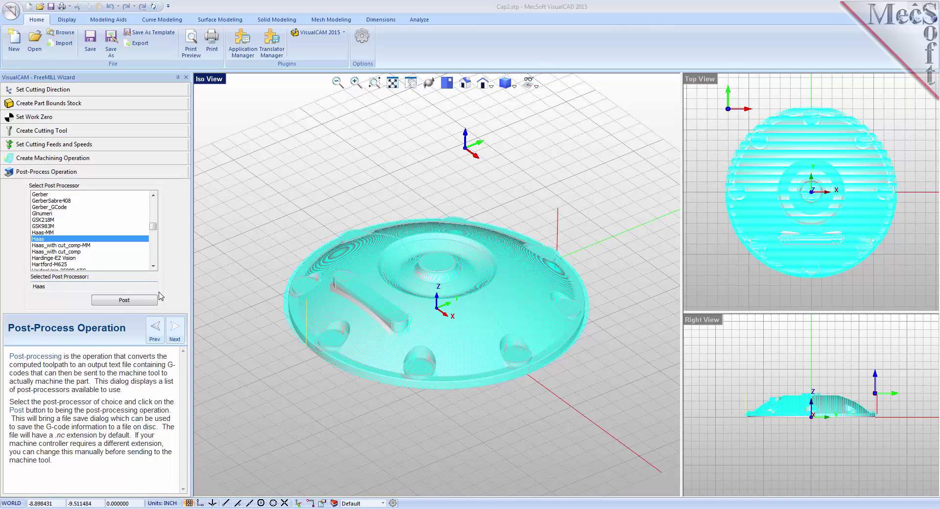
click(132, 301)
drag(192, 95, 328, 129)
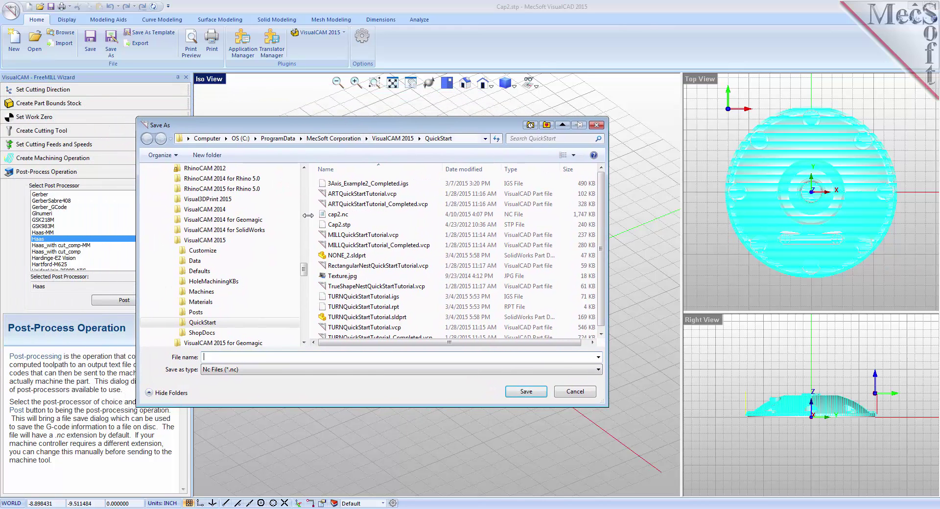
click(343, 215)
click(220, 357)
click(527, 392)
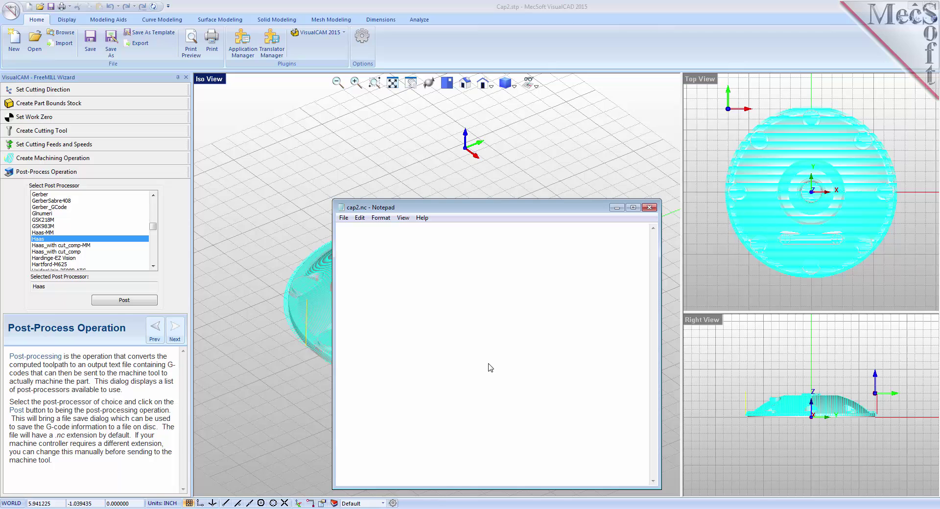
Step: Highlight the Z depth on line N3241 of cap2.nc and compare it against the part's toolpath
drag(478, 210, 409, 158)
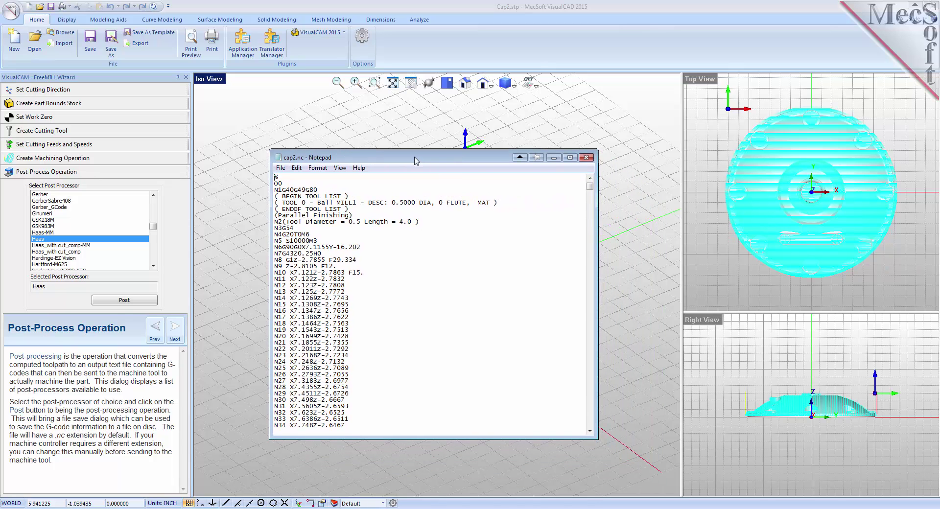
mouse_move(591, 192)
mouse_down()
mouse_move(591, 218)
mouse_move(591, 200)
mouse_up()
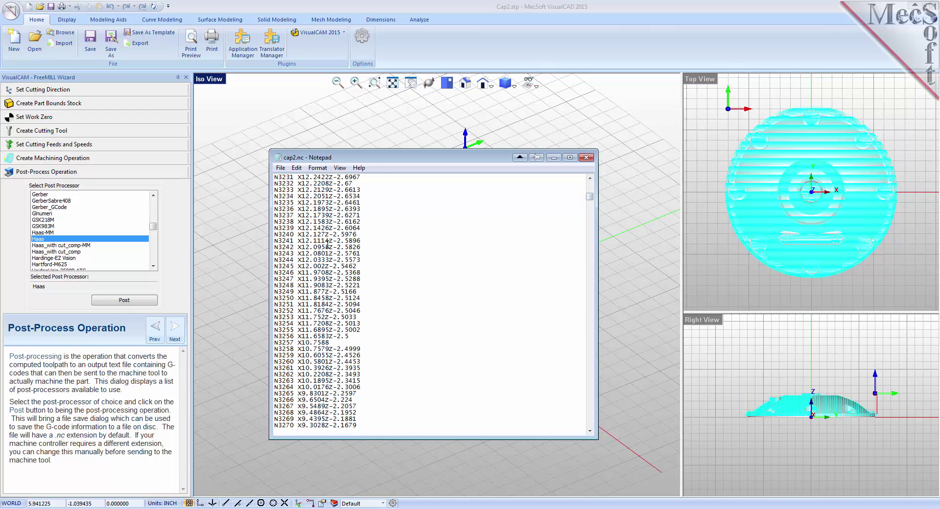
drag(329, 241, 361, 239)
drag(381, 159, 619, 210)
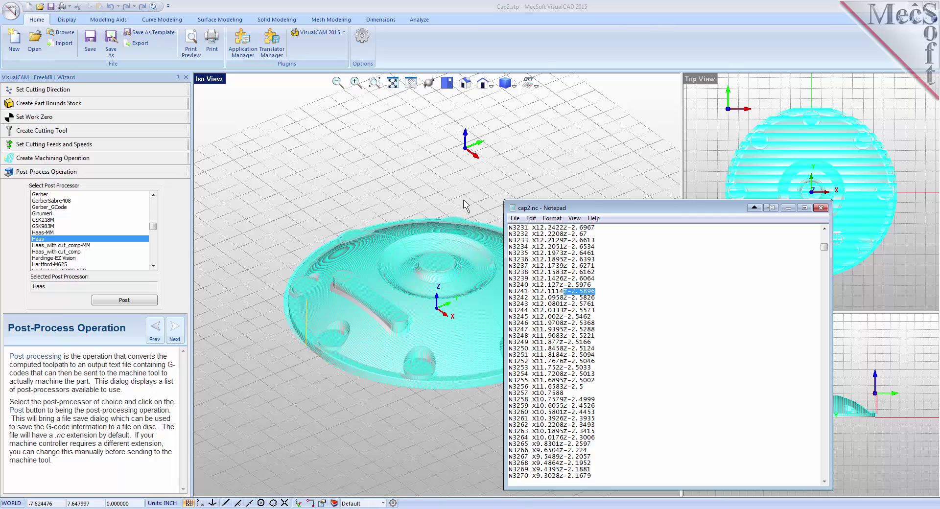
drag(612, 207, 526, 182)
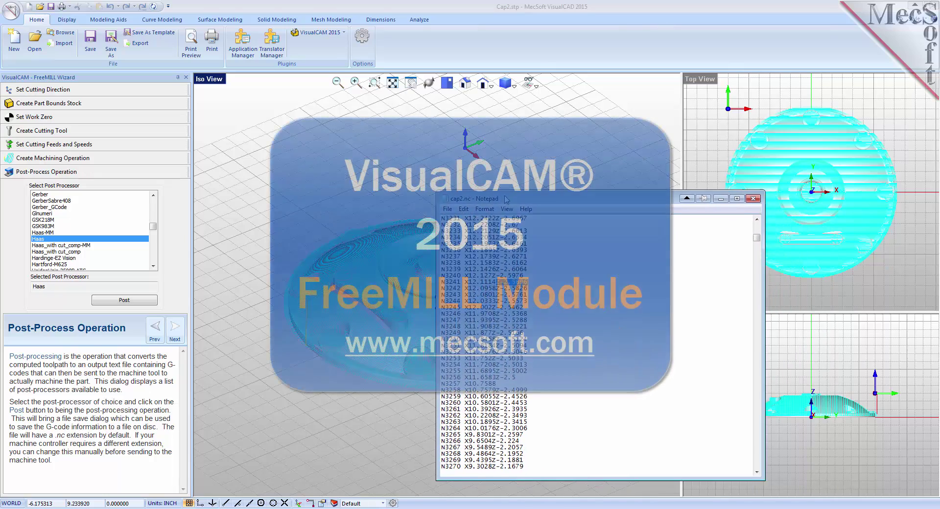